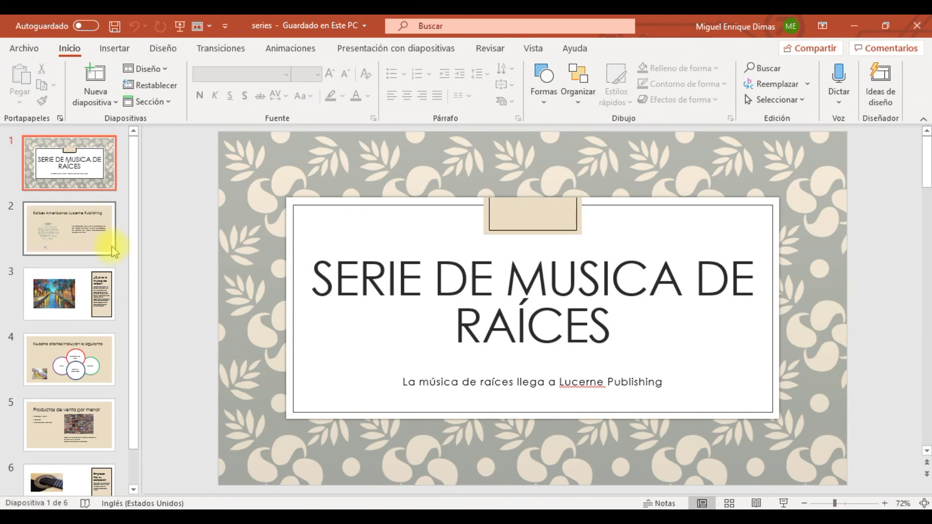
Display slide 2, 'Raíces Americanas Lucerne Publishing', and locate its embedded audio icon.
left_click(87, 243)
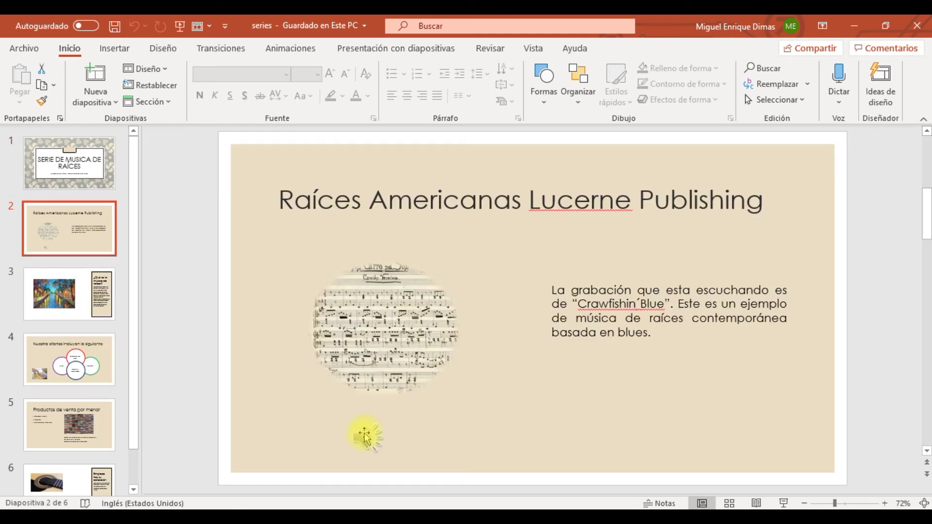
mouse_move(365, 436)
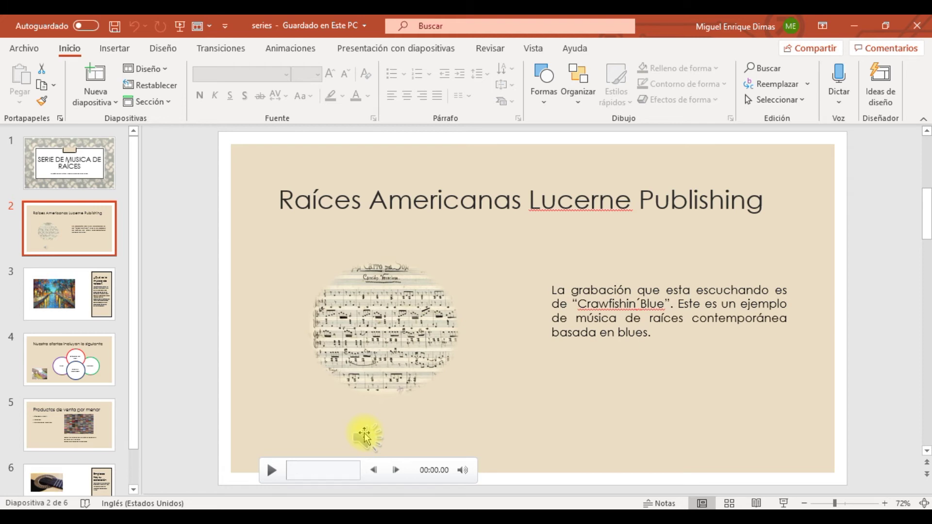
Set the audio's Intensificación fade-in to 00.50, and enable Reproducir en todas las diapositivas and Repetir la reproducción.
double_click(365, 436)
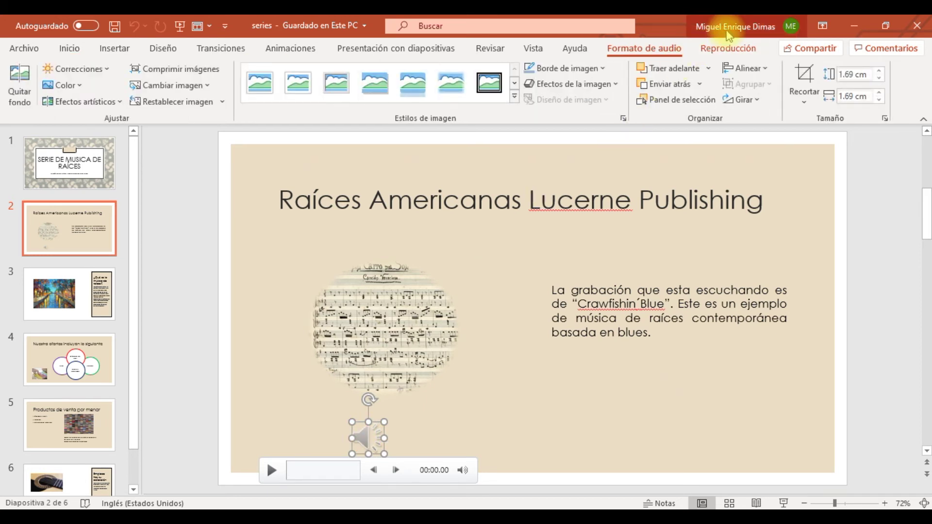
left_click(728, 47)
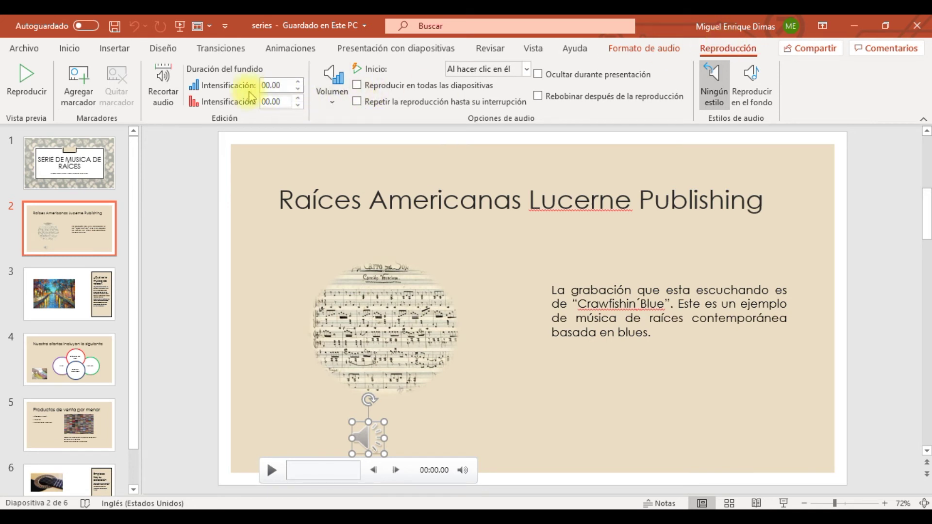
left_click(300, 82)
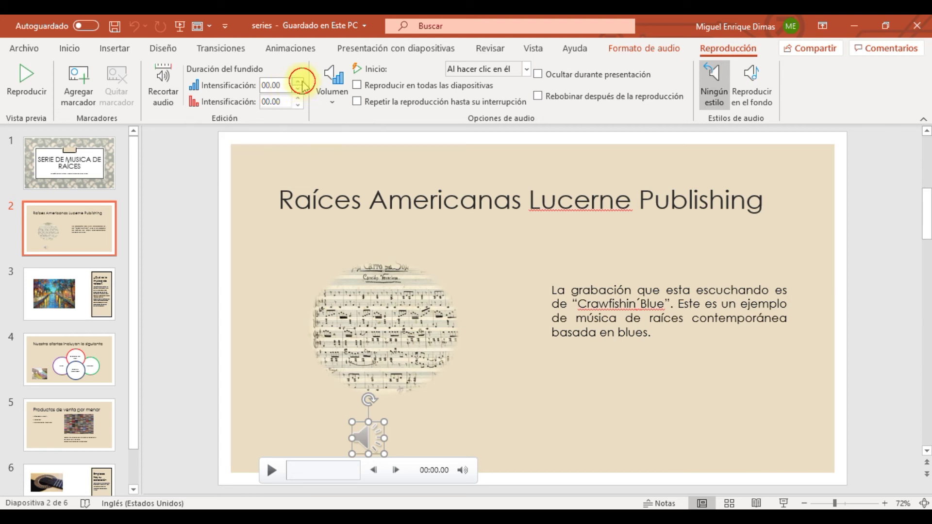
left_click(300, 82)
left_click(300, 82)
left_click(300, 83)
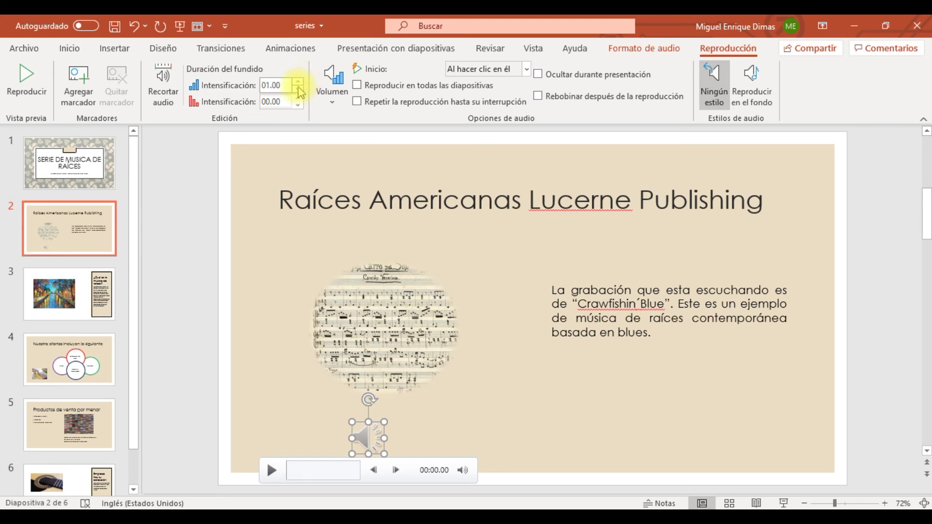
left_click(298, 90)
left_click(298, 91)
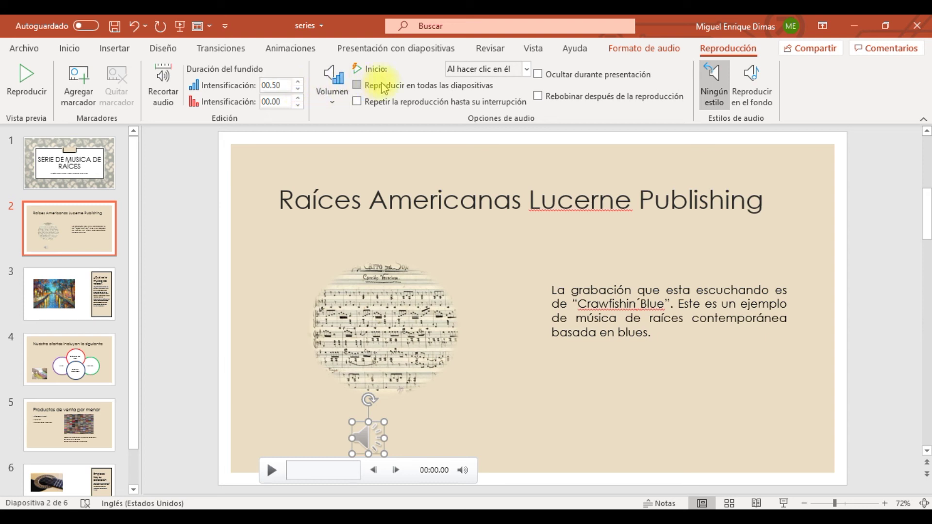
left_click(357, 86)
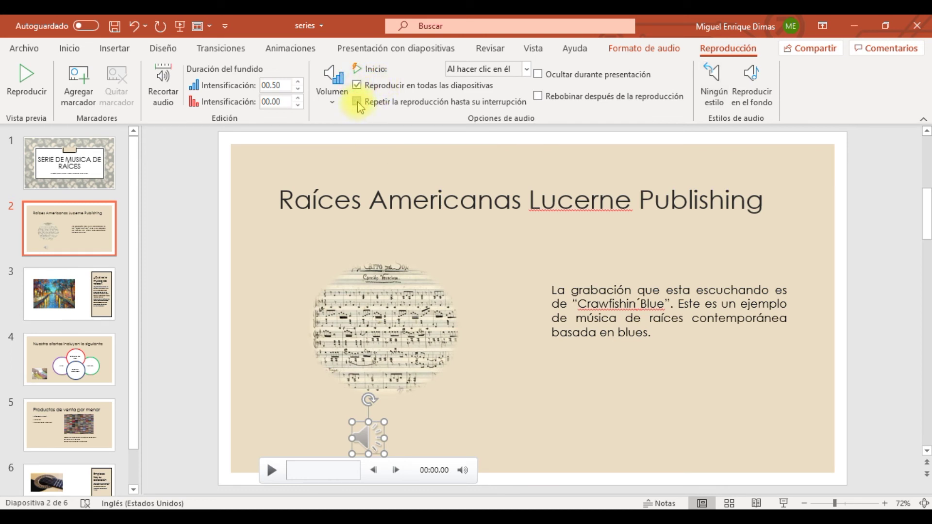
left_click(358, 102)
On slide 4, bring the Orígenes del rock and Blues circles forward with Traer adelante.
left_click(78, 350)
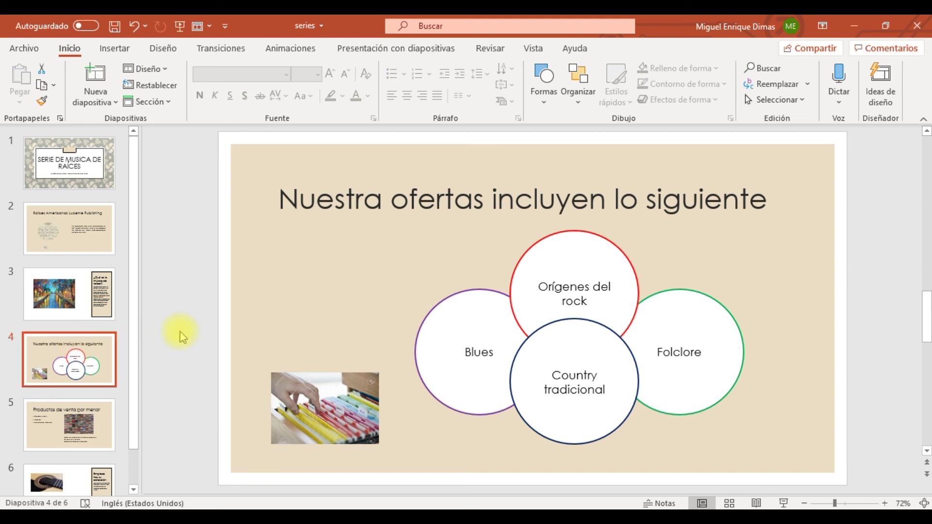
left_click(558, 238)
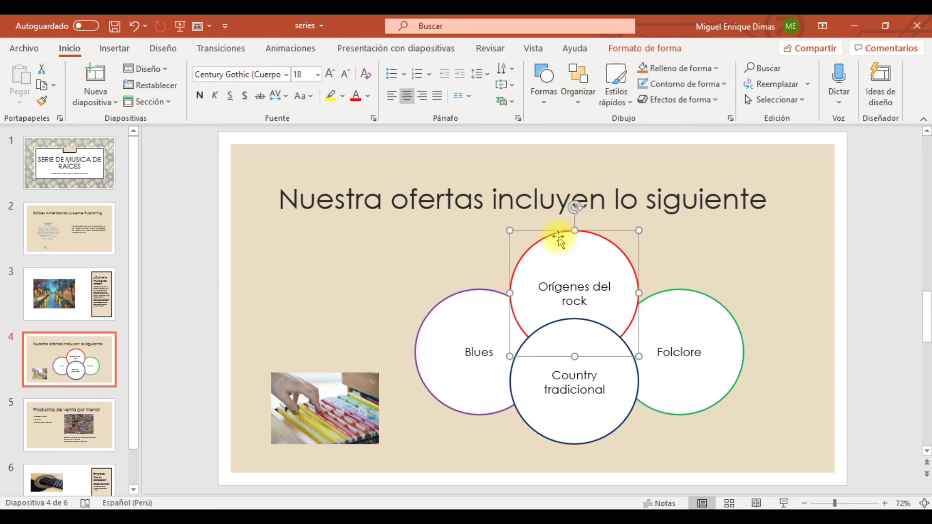
left_click(578, 104)
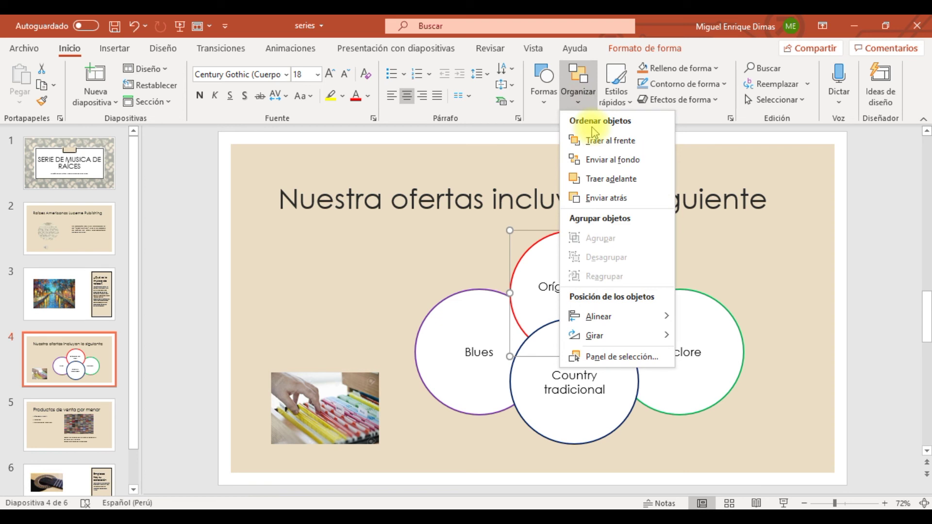
left_click(607, 178)
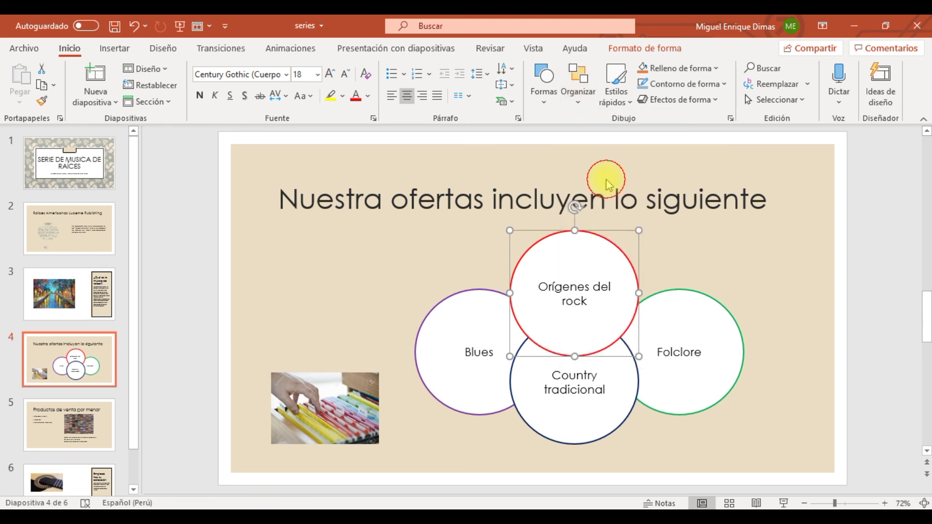
left_click(477, 294)
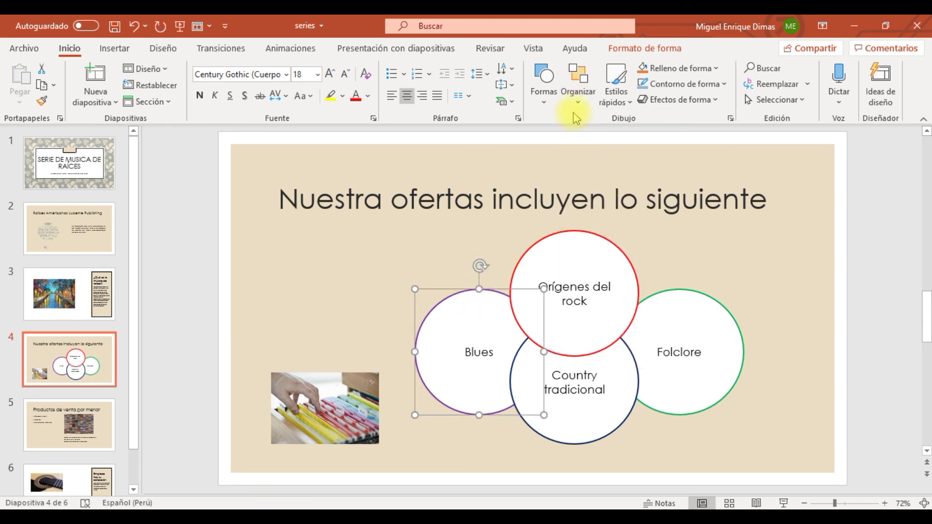
left_click(578, 97)
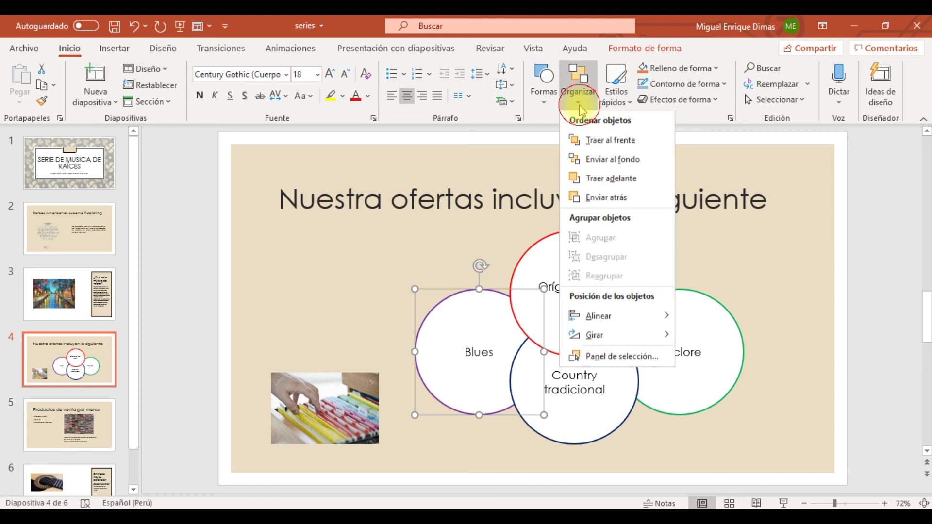
left_click(601, 179)
Bring the Country tradicional and Folclore circles forward, deselect, and return to slide 2.
left_click(613, 364)
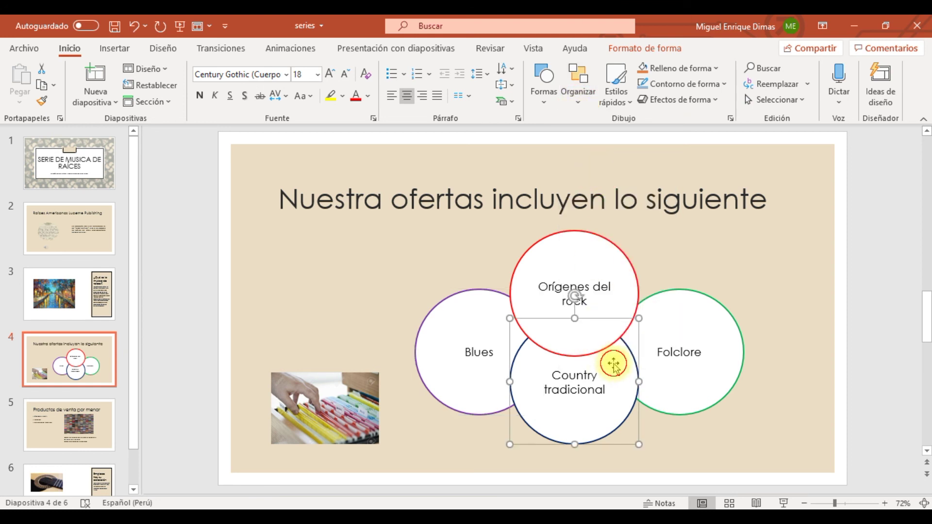
left_click(579, 99)
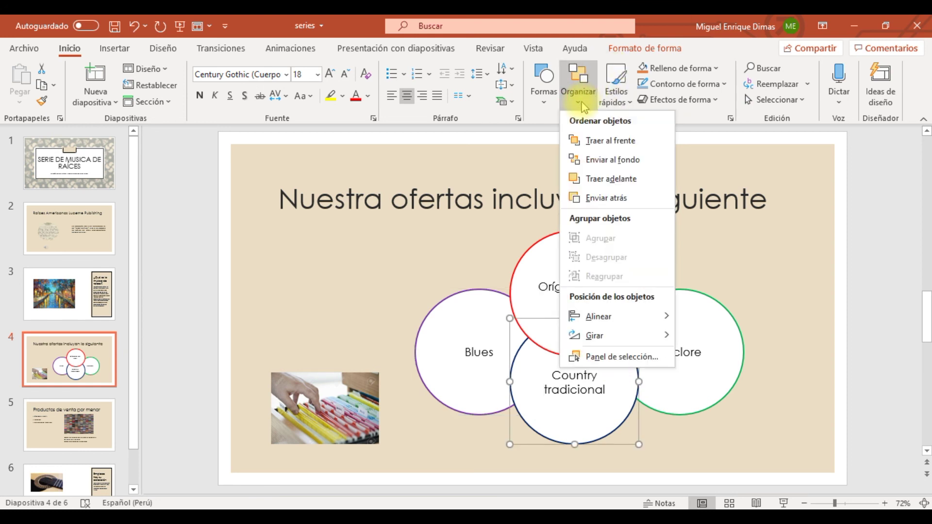
left_click(602, 180)
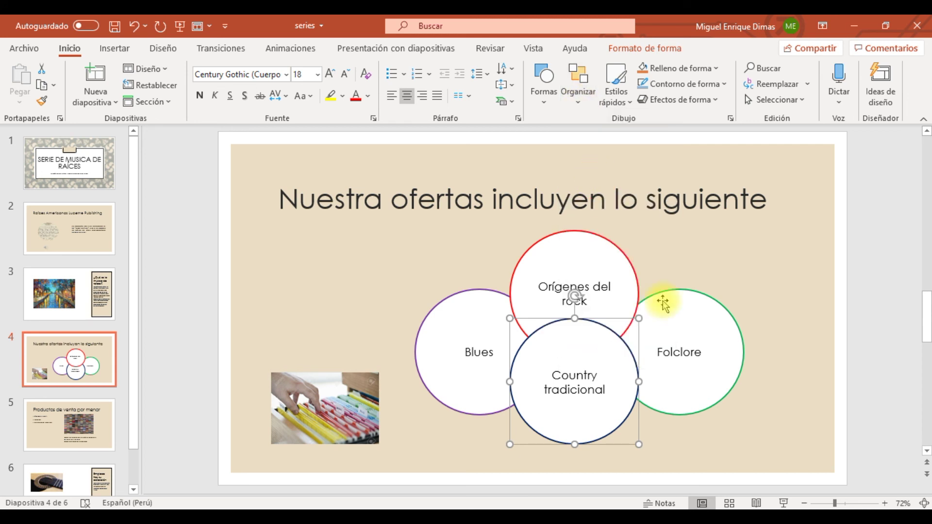
left_click(734, 351)
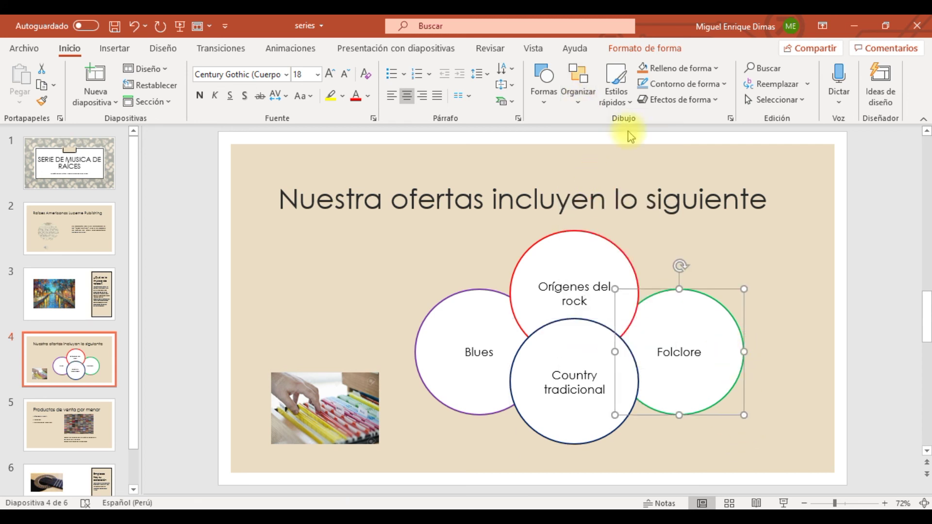
left_click(572, 103)
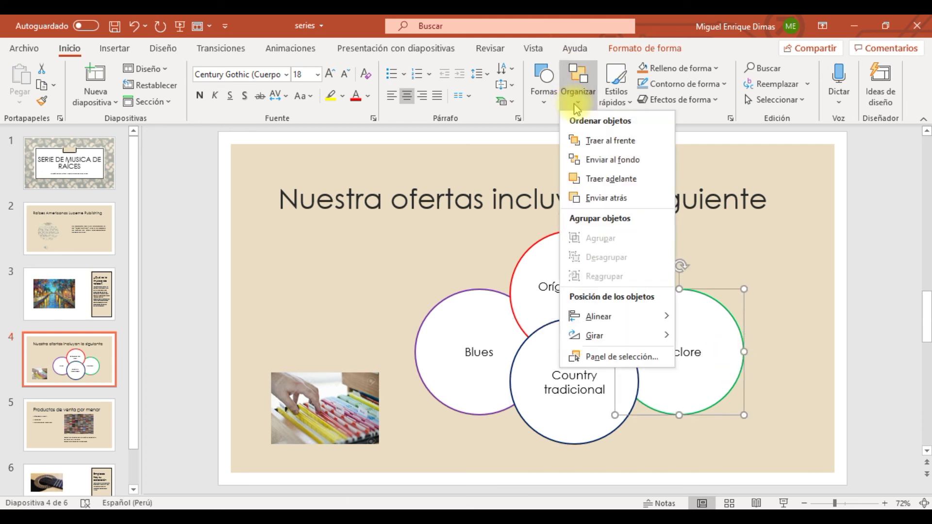
left_click(596, 179)
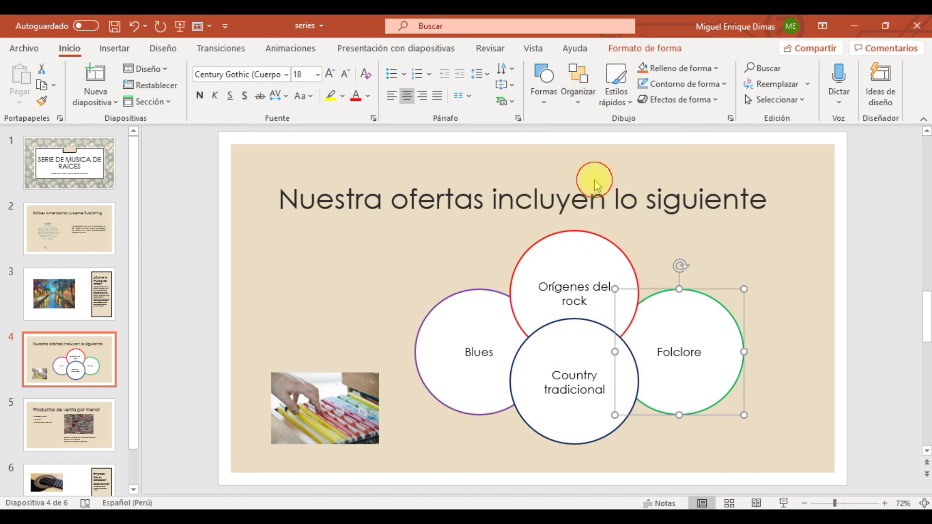
left_click(856, 357)
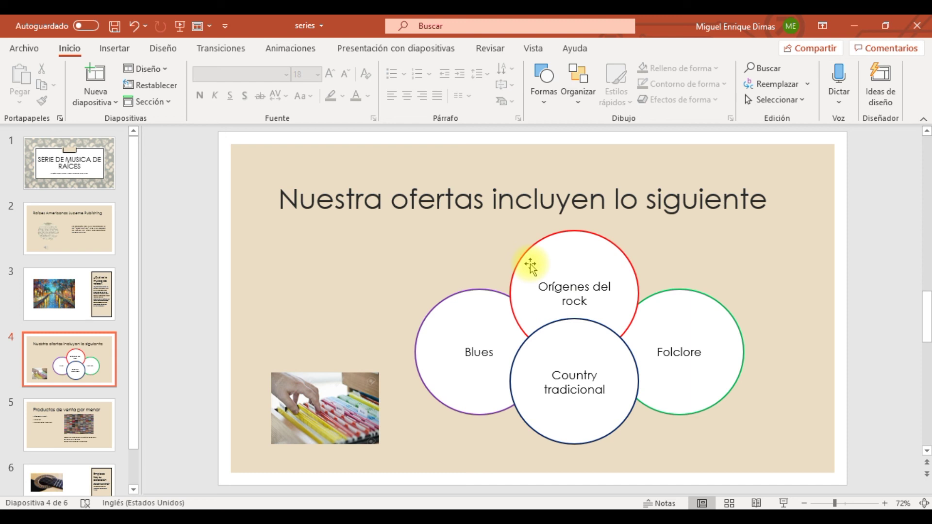
left_click(75, 232)
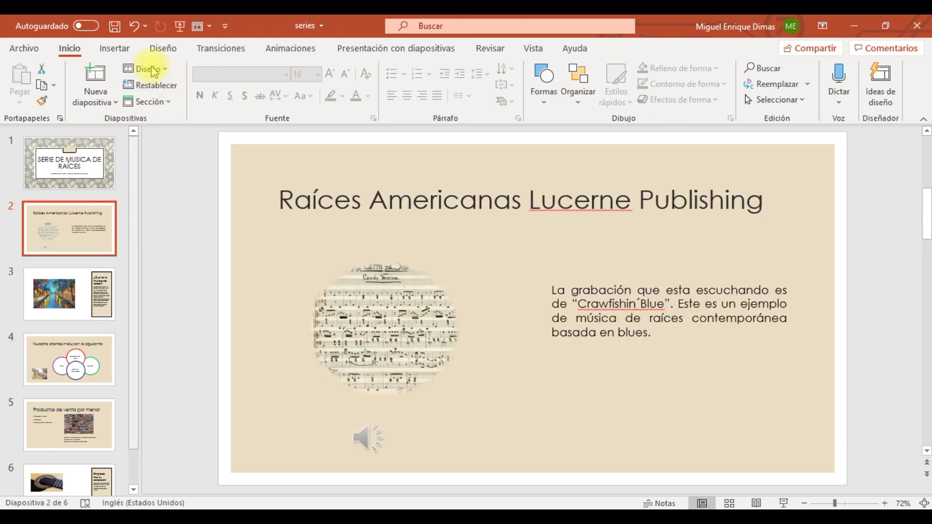
Enable the Pie de página footer with the text 'Musica de Frank' and apply it.
left_click(120, 48)
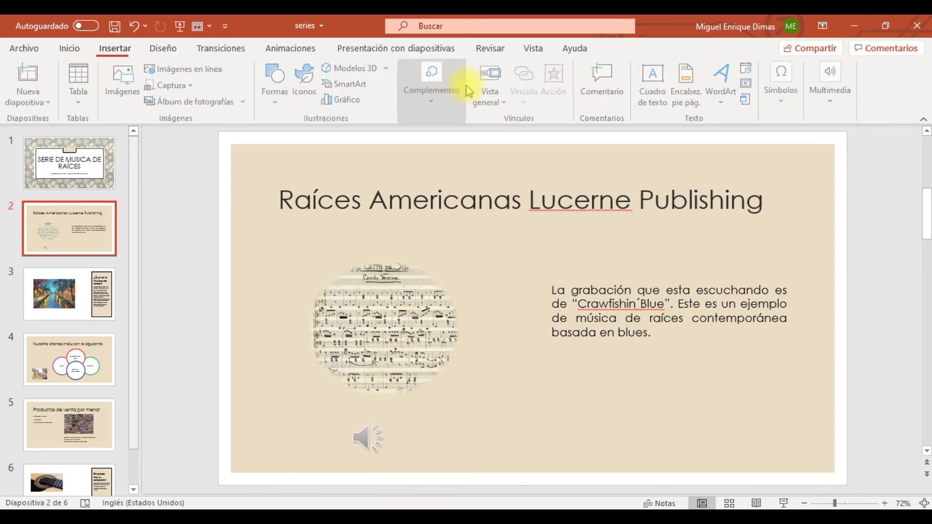
left_click(693, 90)
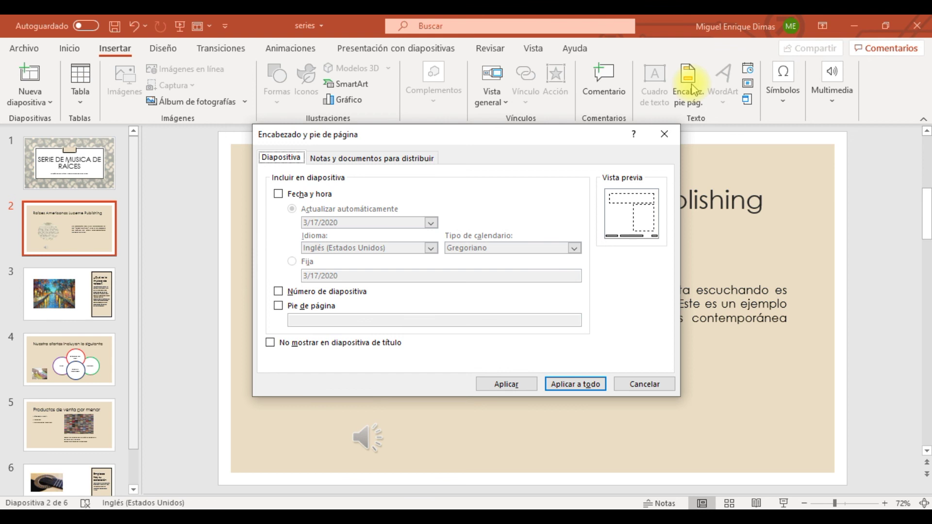
left_click(278, 306)
left_click(307, 319)
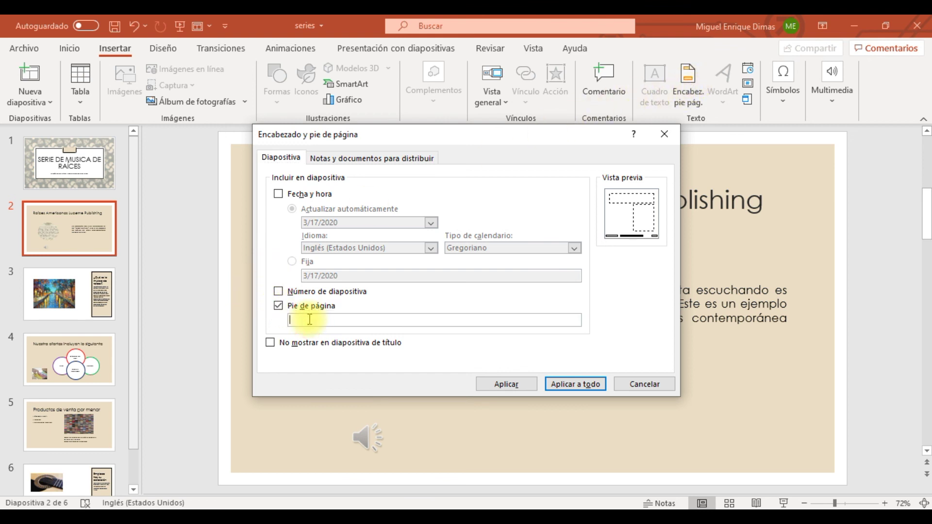
type("sic")
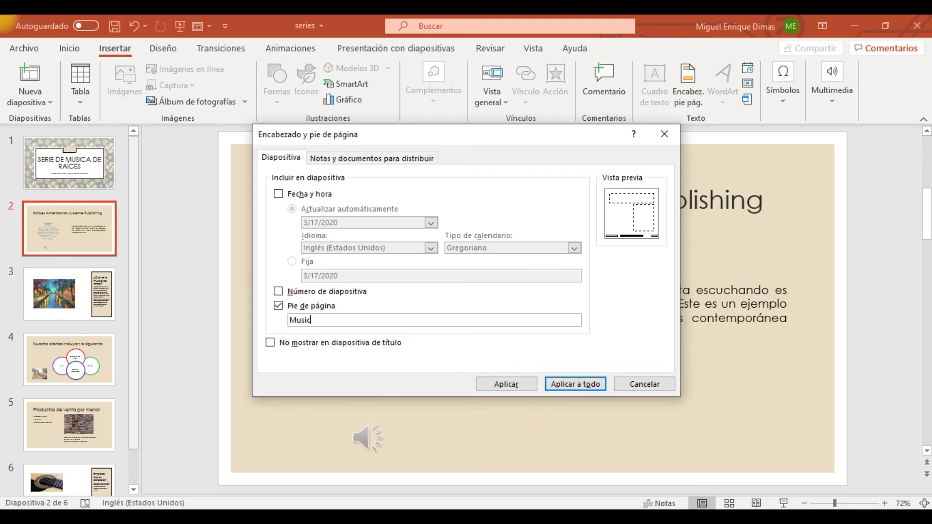
type("a de Frank")
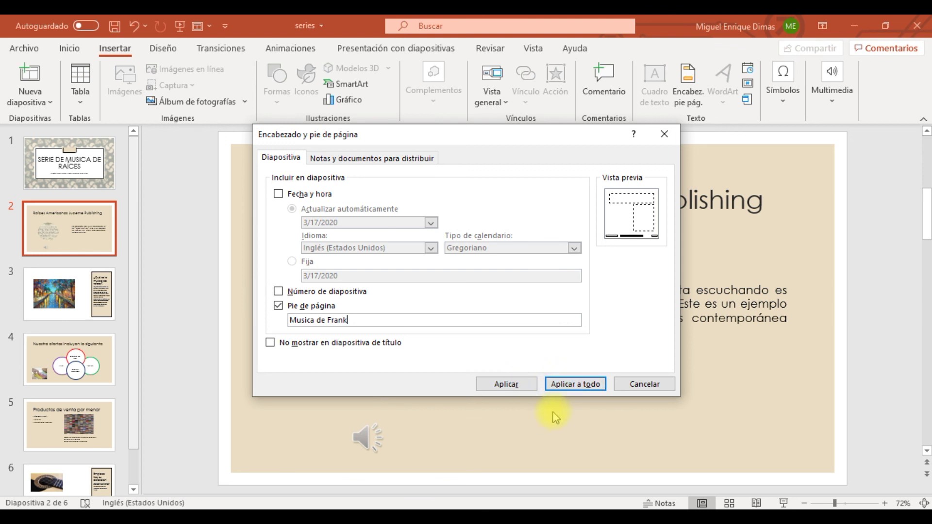
left_click(509, 383)
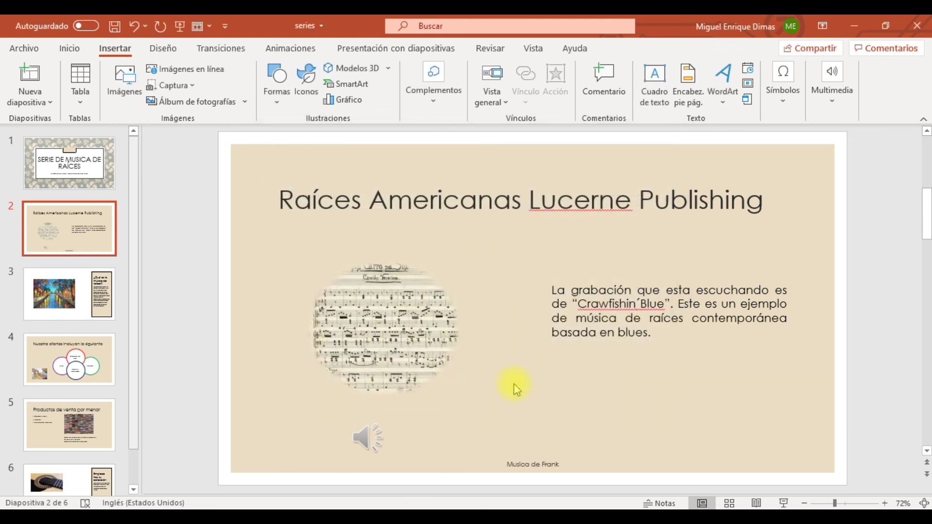
left_click(870, 411)
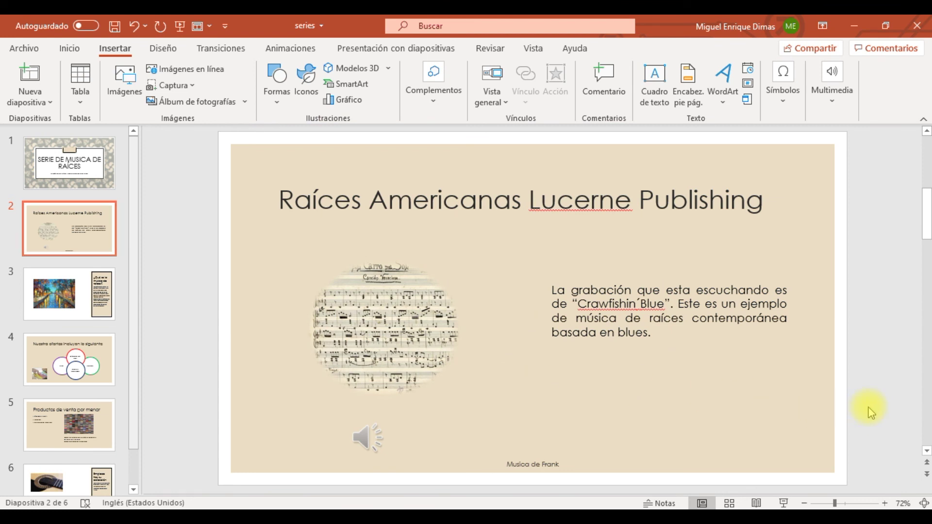